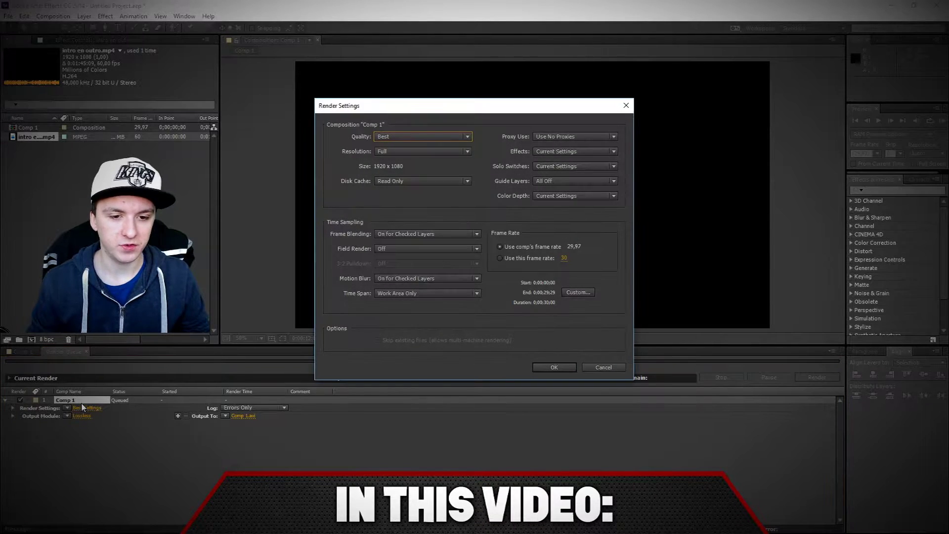
# Move the intro Render Settings preview aside to reveal Comp 1 and its timeline
pyautogui.moveTo(421, 105); pyautogui.dragTo(484, 60)
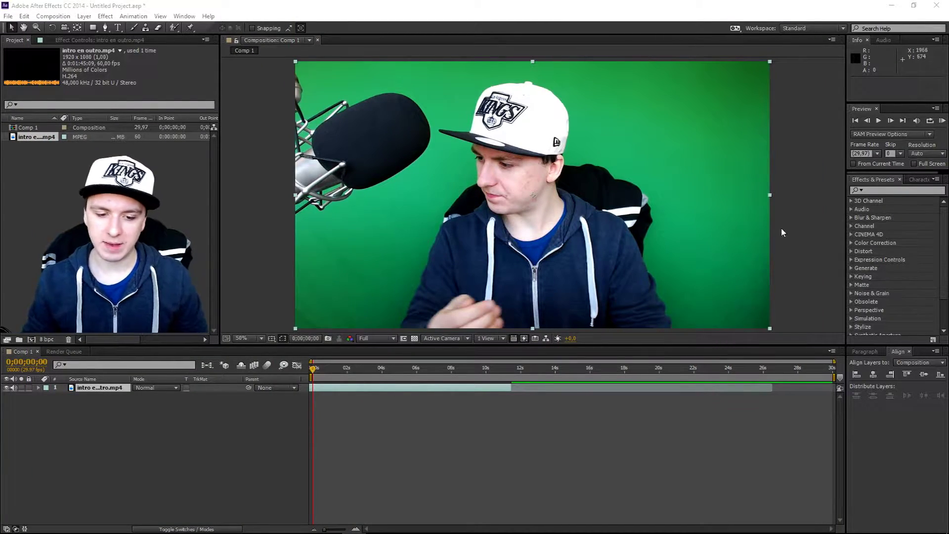
# Deselect the green-screen clip layer and scrub the time ruler to about 0;00;12;04
pyautogui.click(439, 397)
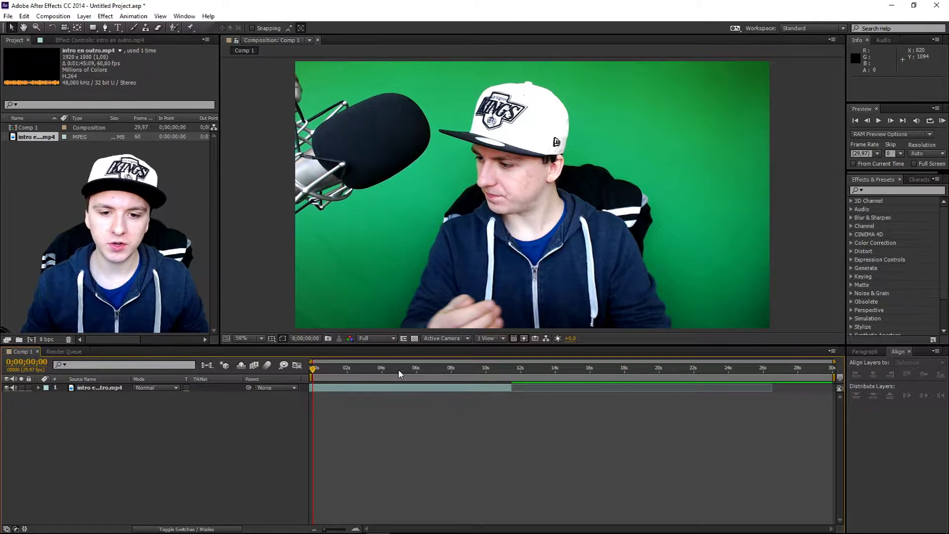
pyautogui.click(527, 371)
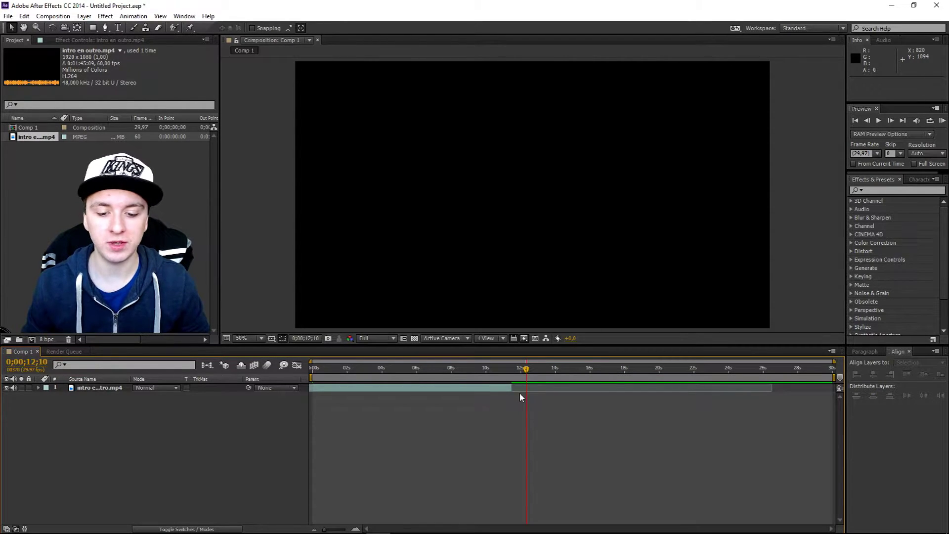
pyautogui.moveTo(520, 394); pyautogui.dragTo(277, 369)
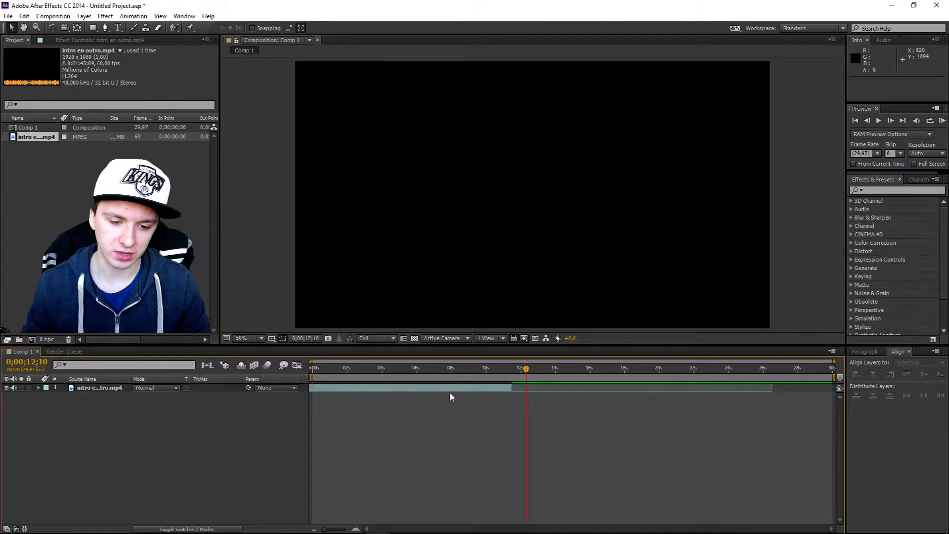
pyautogui.moveTo(458, 372); pyautogui.dragTo(523, 371)
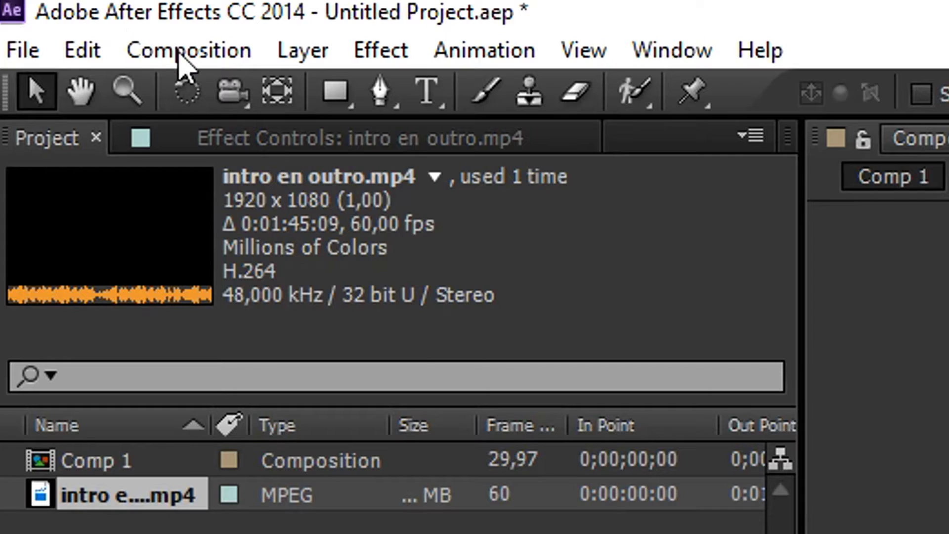
# Add Comp 1 to the Render Queue and open its Best Settings render settings
pyautogui.click(53, 17)
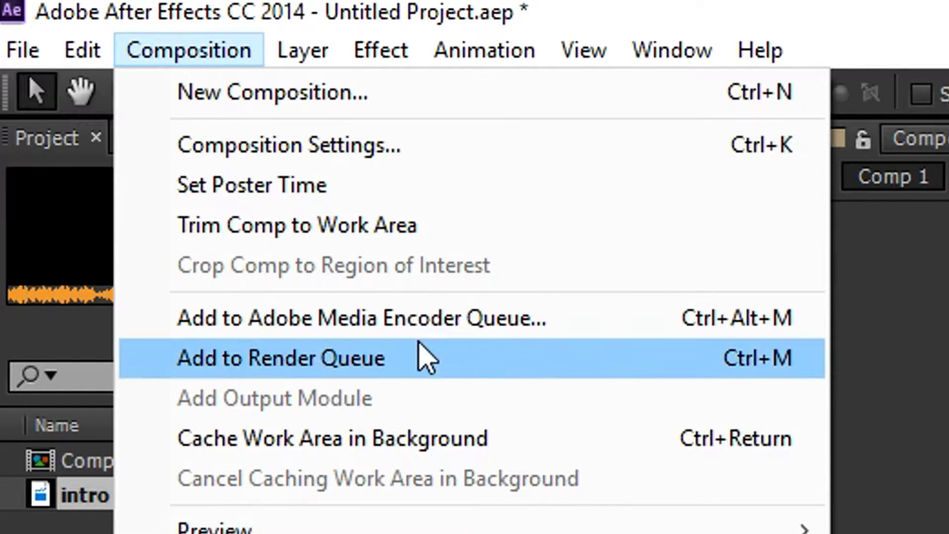
pyautogui.click(423, 358)
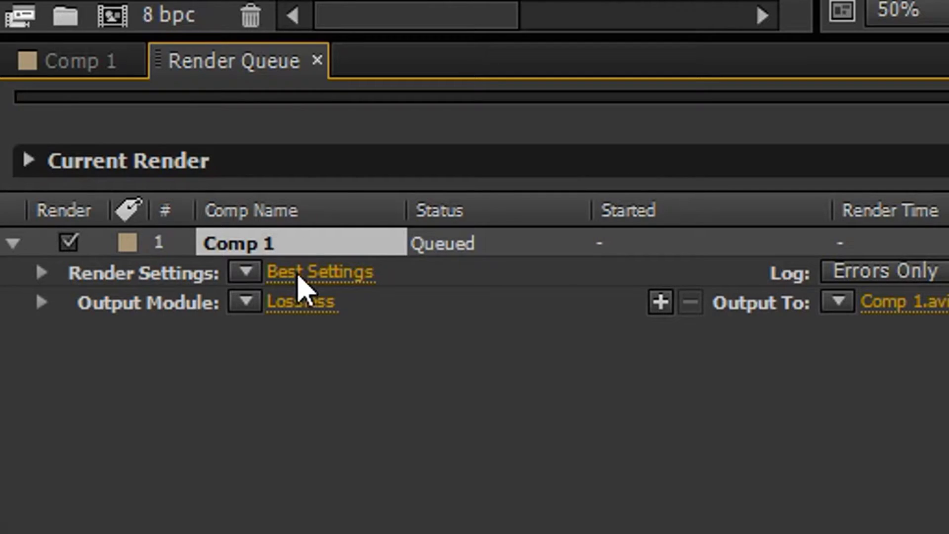
pyautogui.click(300, 273)
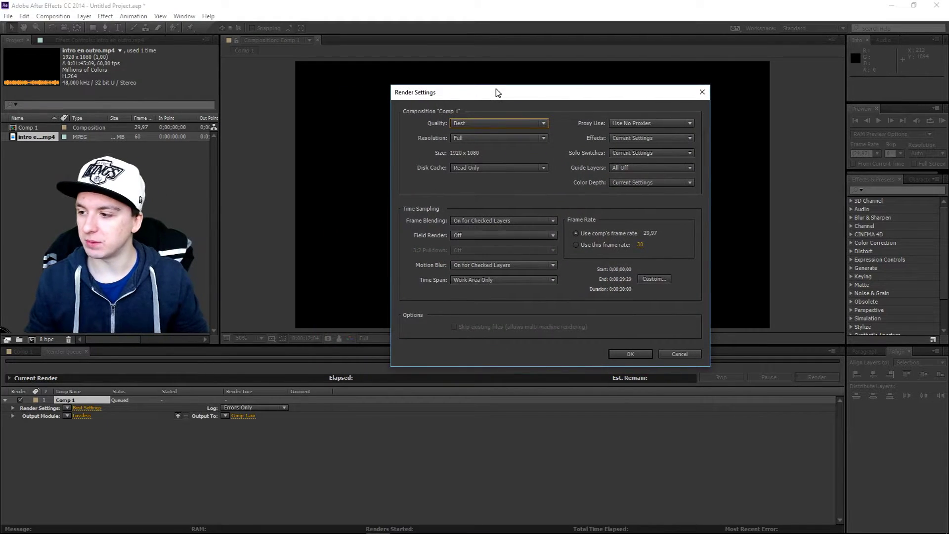
pyautogui.moveTo(497, 92); pyautogui.dragTo(482, 74)
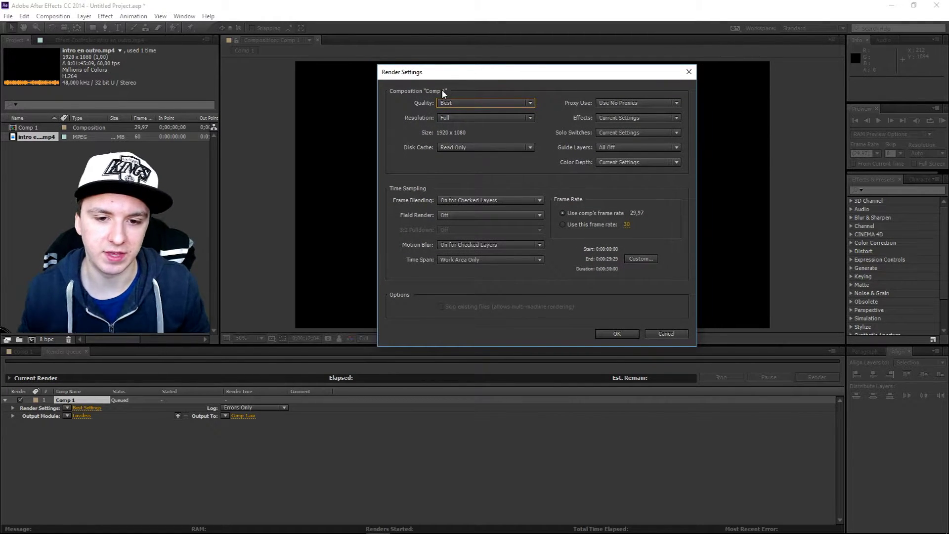
pyautogui.click(500, 103)
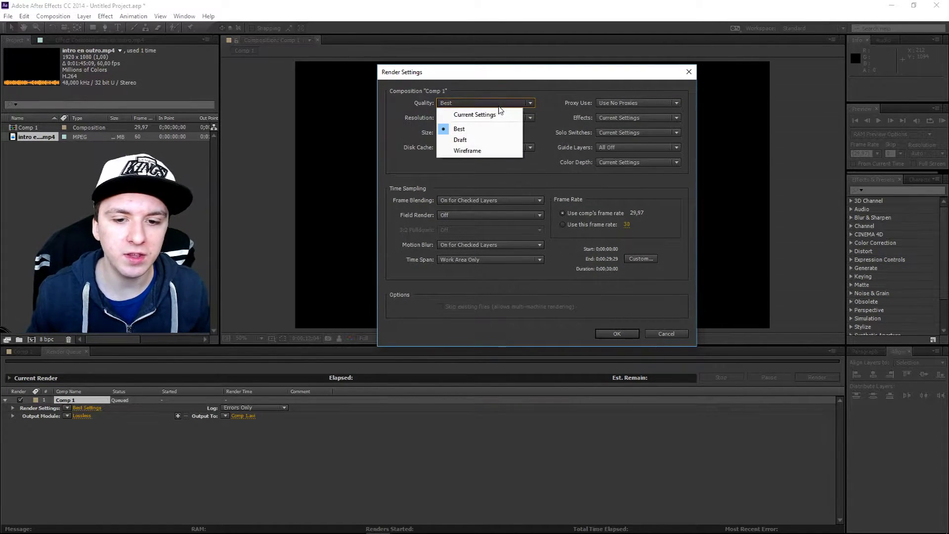
pyautogui.click(500, 105)
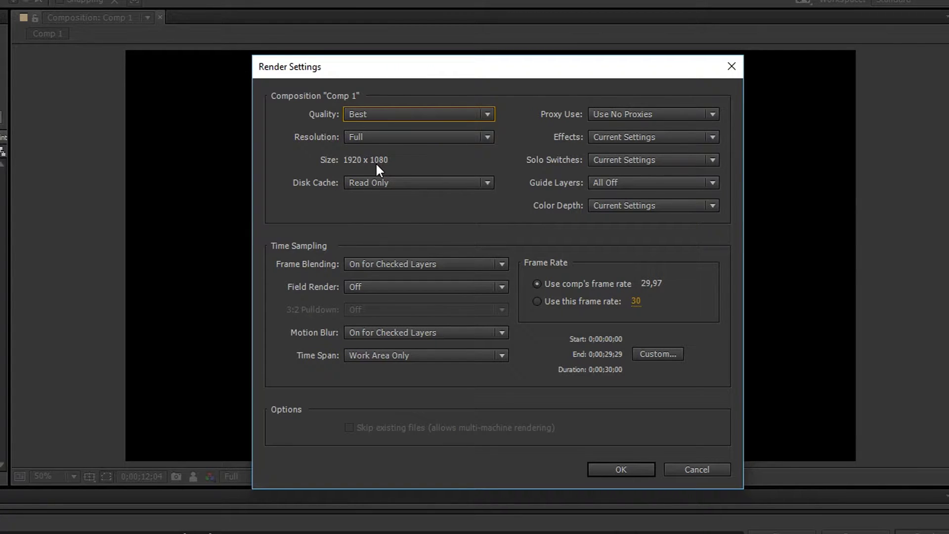
pyautogui.click(409, 262)
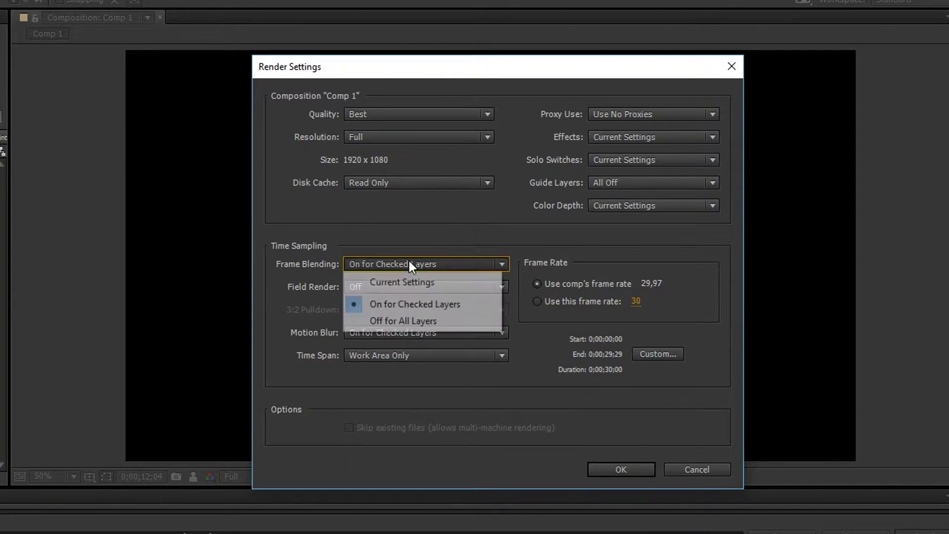
pyautogui.click(402, 302)
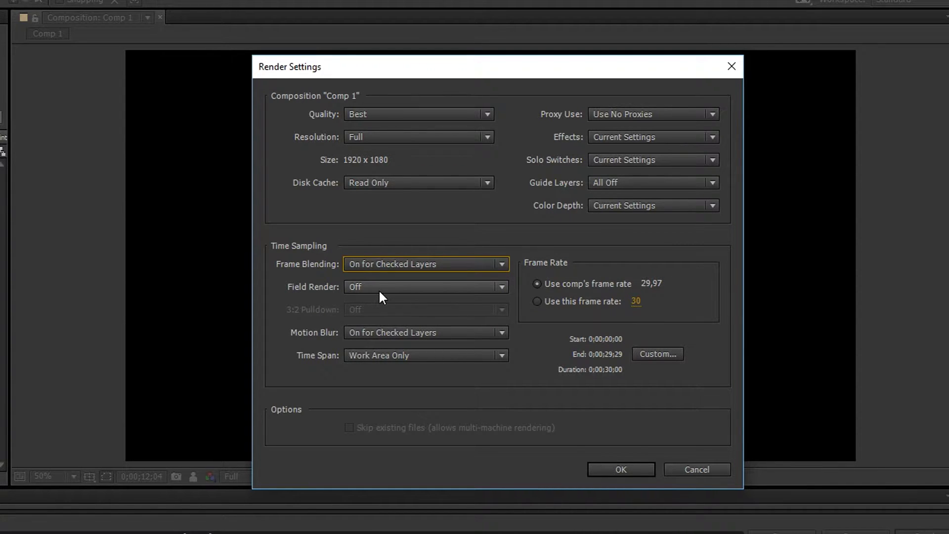
pyautogui.click(423, 334)
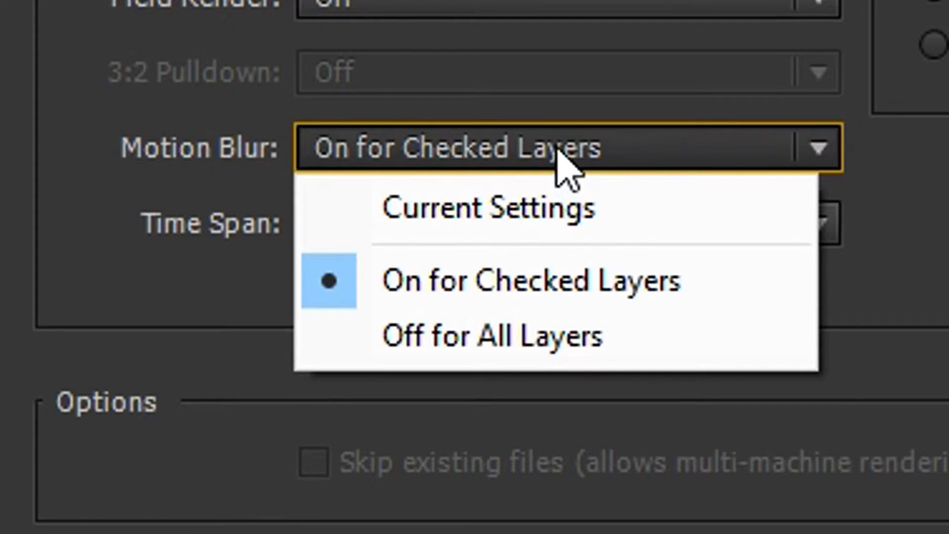
pyautogui.click(423, 333)
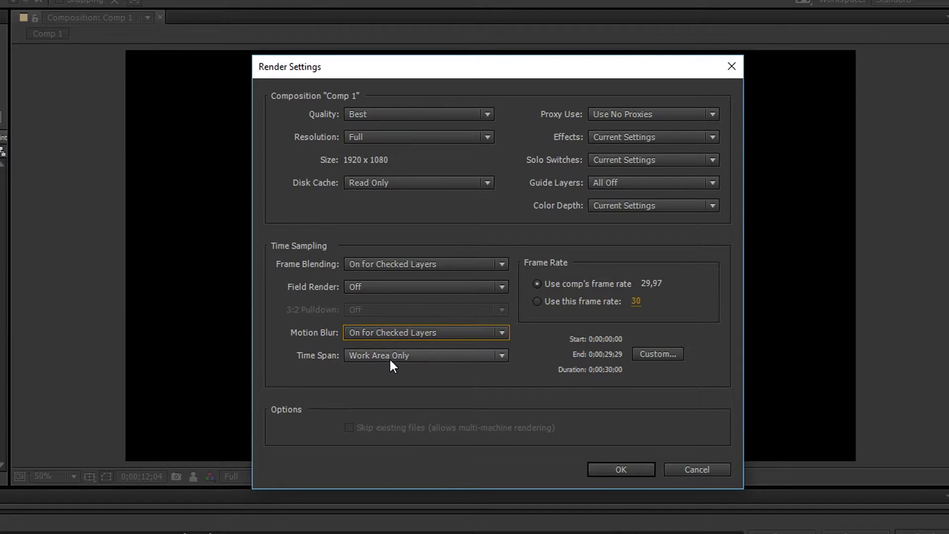
pyautogui.click(390, 356)
pyautogui.click(390, 355)
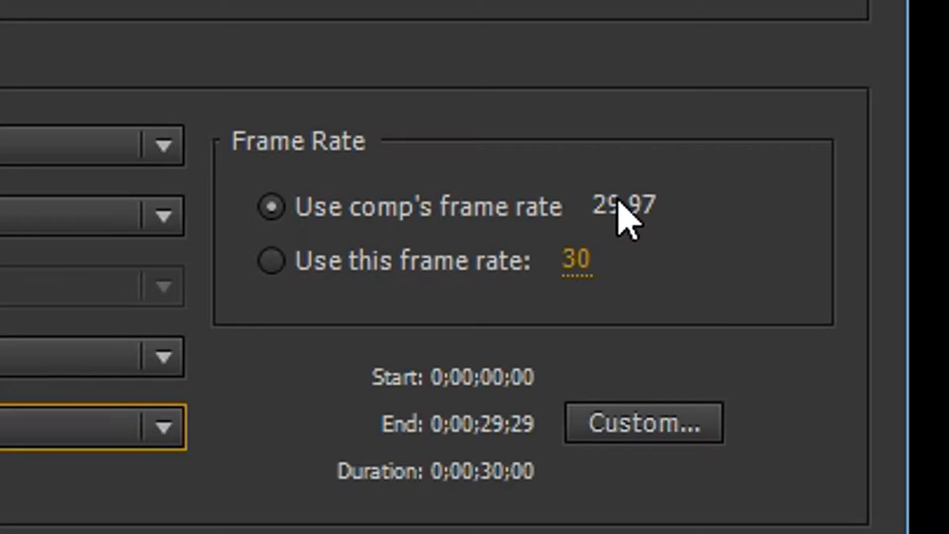
# Switch the render frame rate from the comp's 29,97 to a custom 50 fps
pyautogui.click(272, 260)
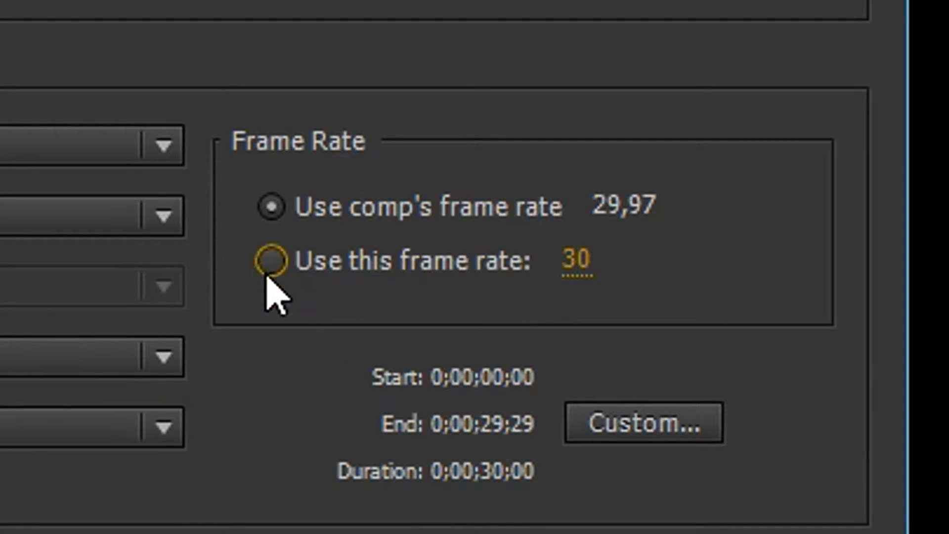
pyautogui.click(269, 261)
pyautogui.click(576, 260)
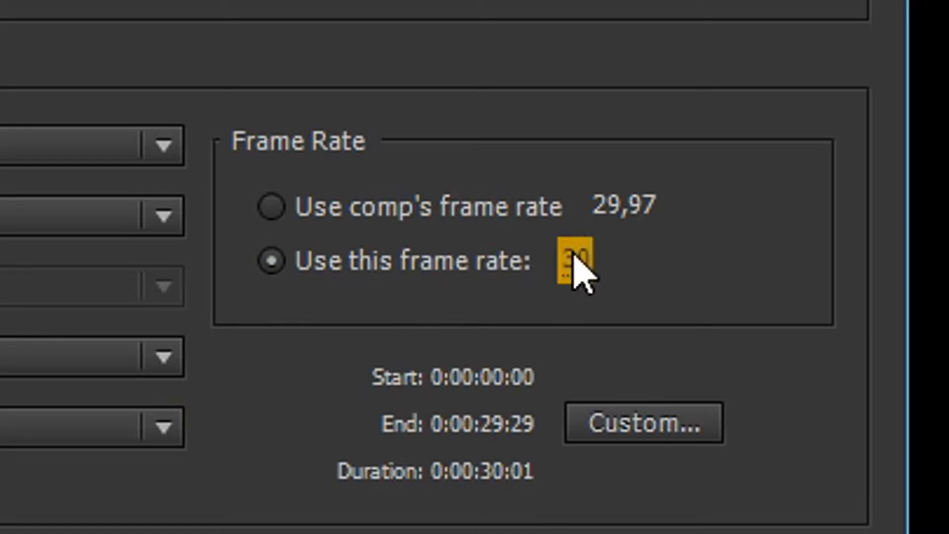
pyautogui.write('50')
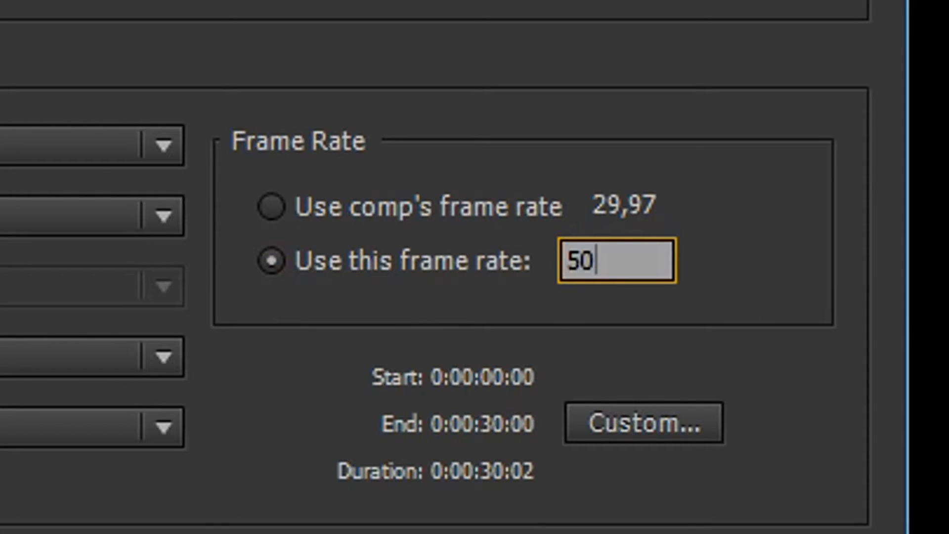
pyautogui.press('Return')
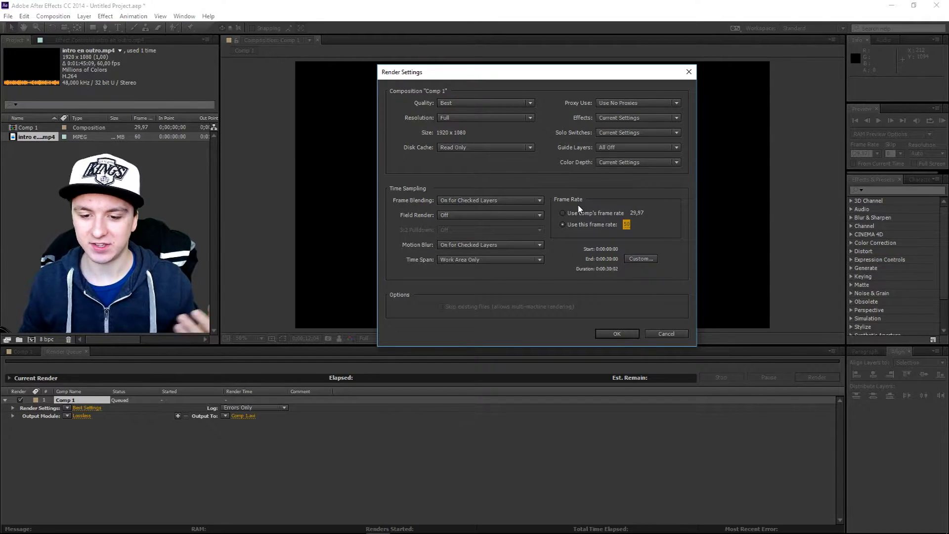
# Keep Quality at Best, Resolution at Full and Disk Cache at Read Only, then apply the settings
pyautogui.moveTo(462, 79); pyautogui.dragTo(459, 76)
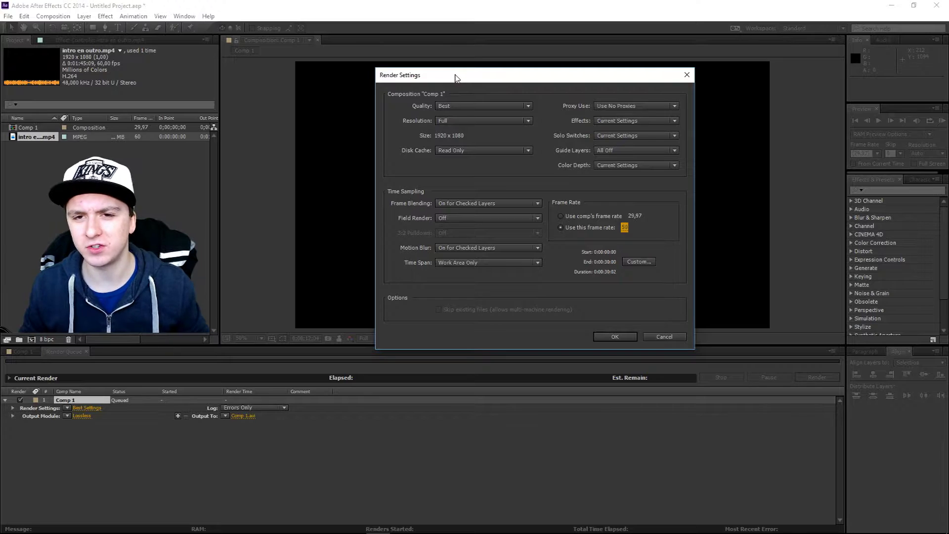
pyautogui.click(463, 106)
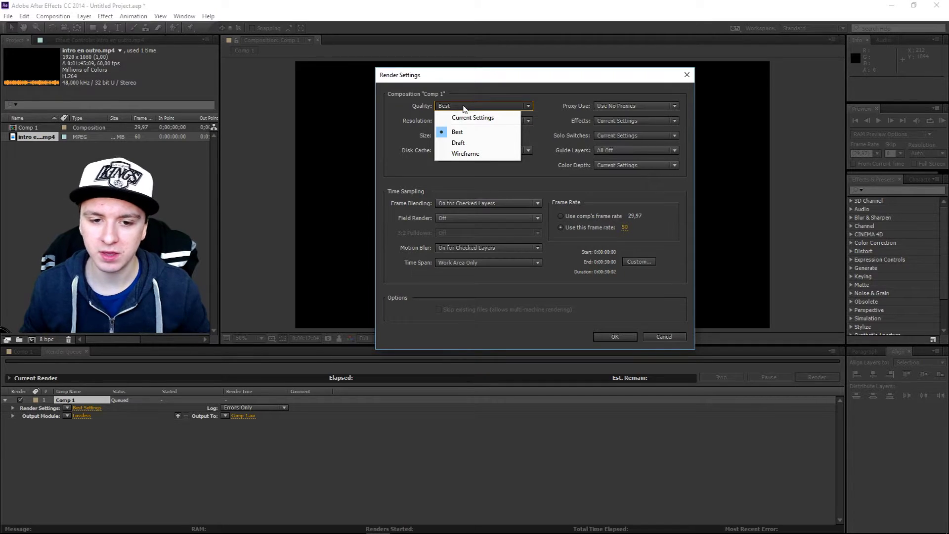
pyautogui.click(464, 106)
pyautogui.click(464, 106)
pyautogui.click(464, 107)
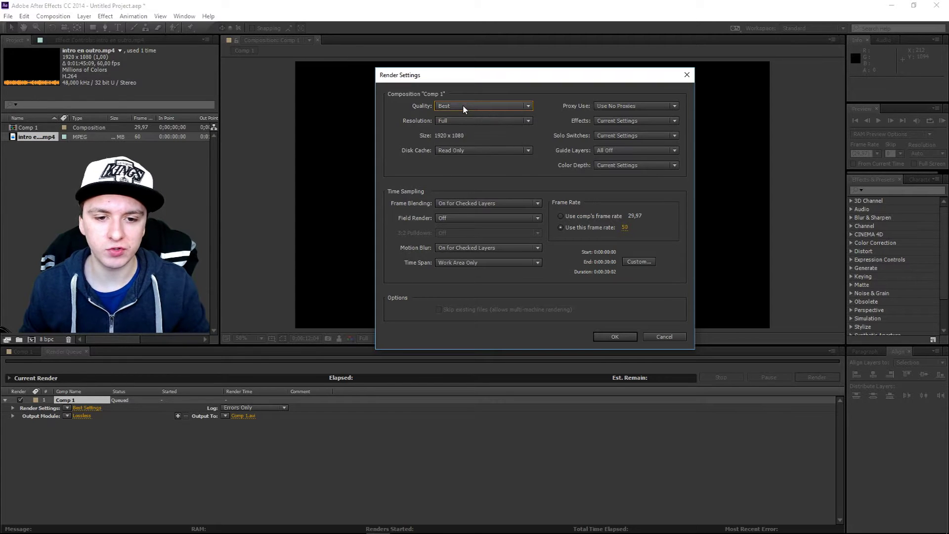
pyautogui.click(466, 121)
pyautogui.click(465, 124)
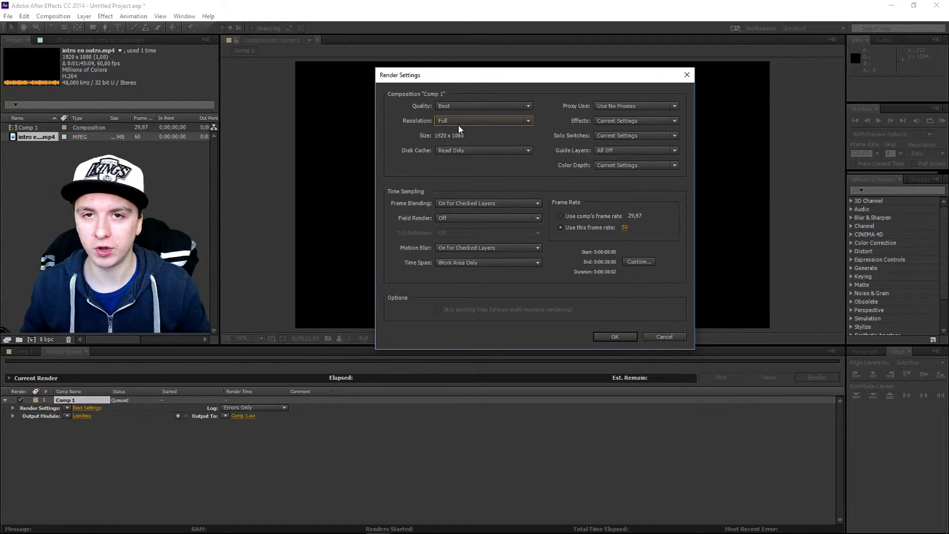
pyautogui.click(501, 149)
pyautogui.click(501, 150)
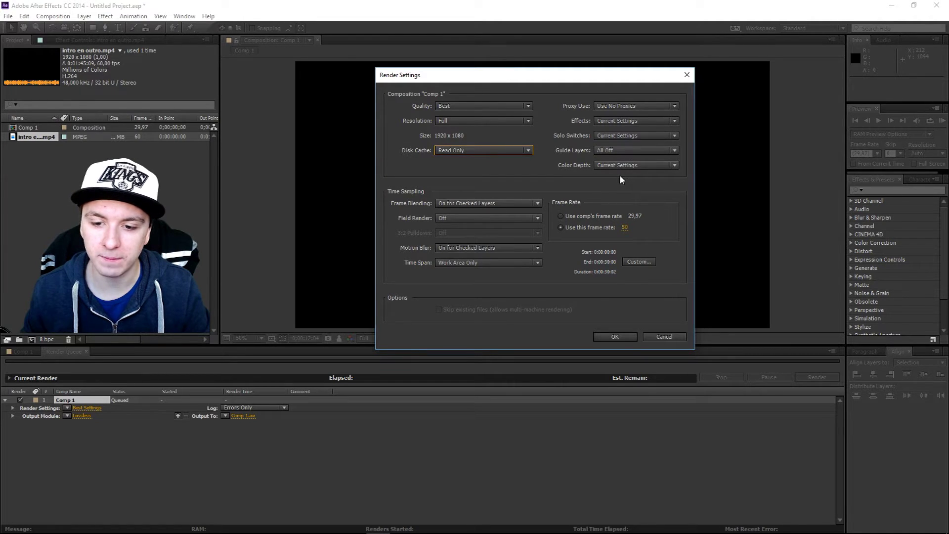
pyautogui.click(590, 228)
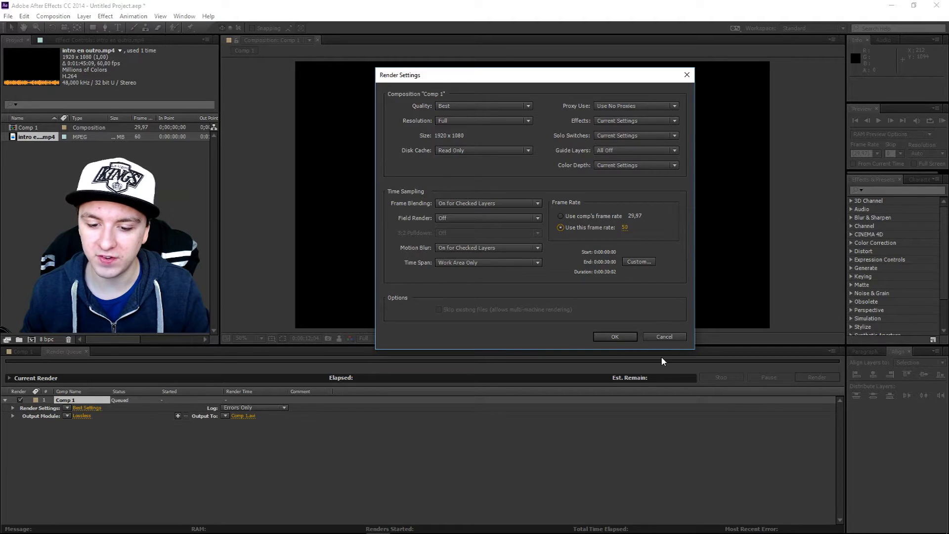
pyautogui.click(620, 337)
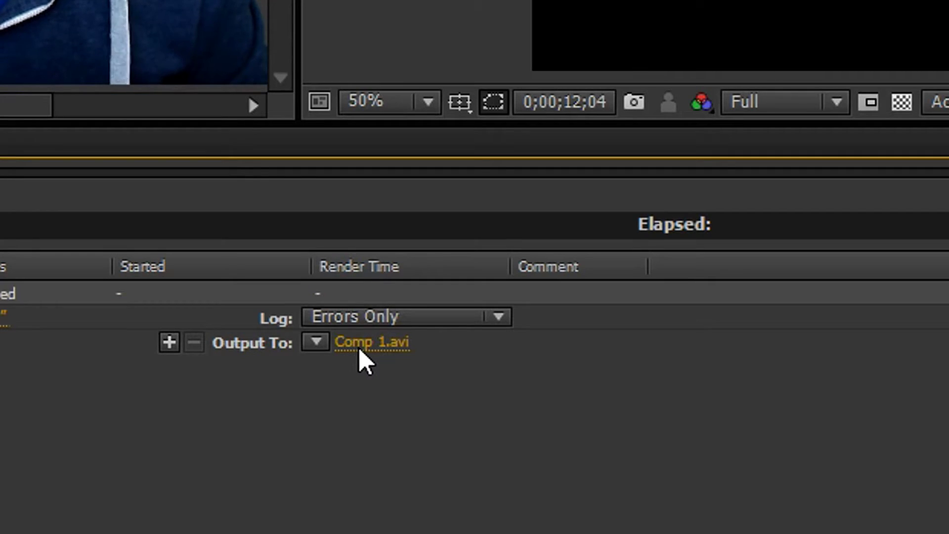
# Set Comp 1's output file to 'after effects 50fps.avi'
pyautogui.click(239, 417)
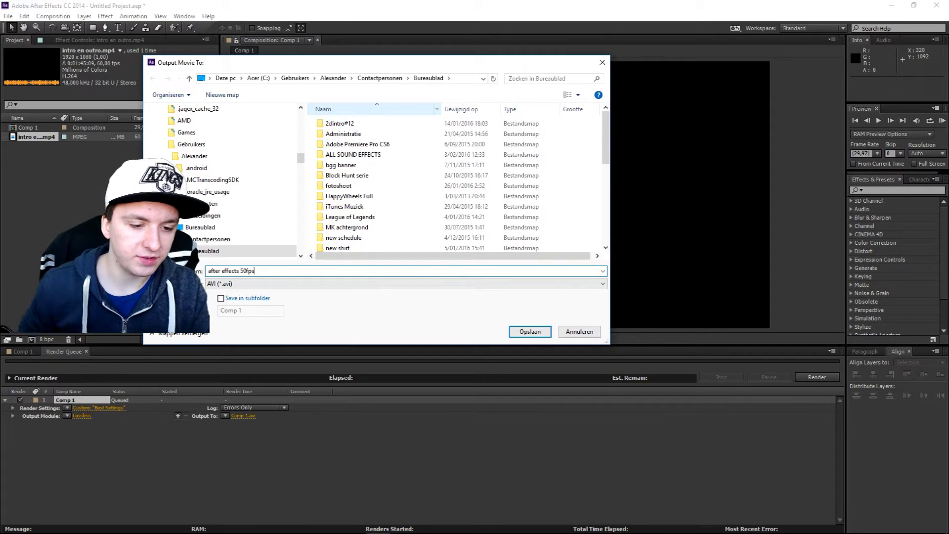
pyautogui.click(526, 332)
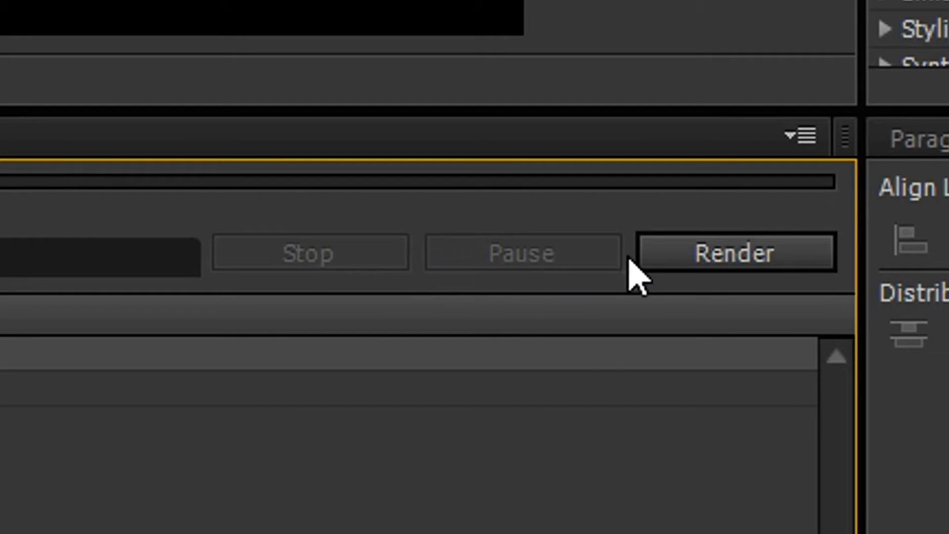
# Start rendering Comp 1 to after effects 50fps.avi from the Render Queue
pyautogui.click(808, 379)
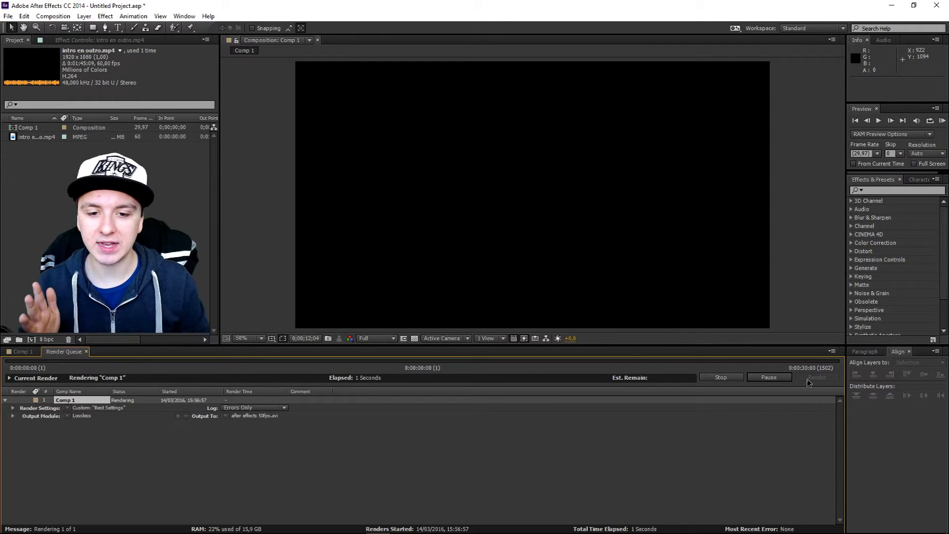